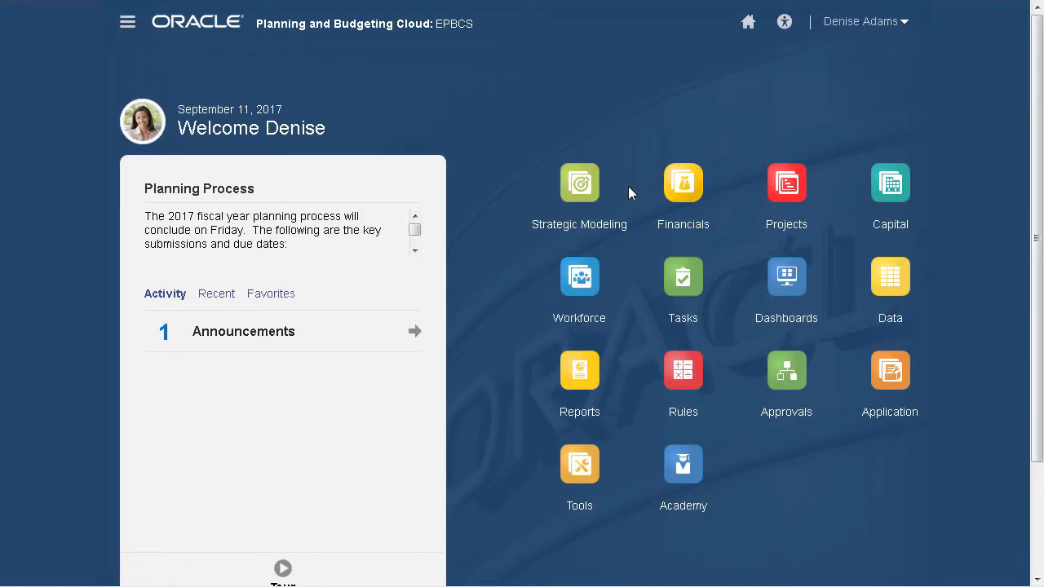
- Open the models list from the Strategic Modeling menu
left_click(592, 189)
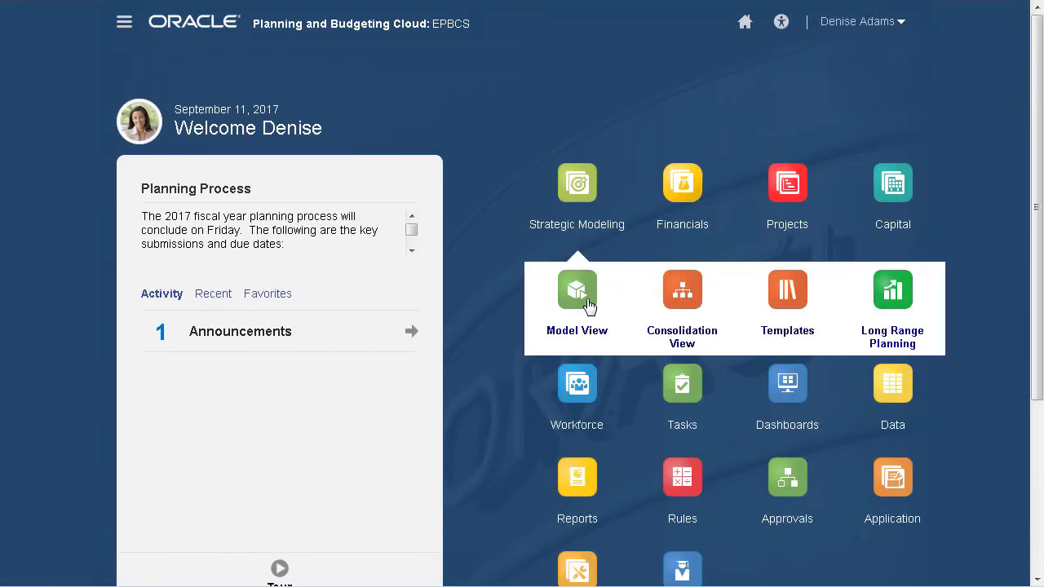
left_click(588, 306)
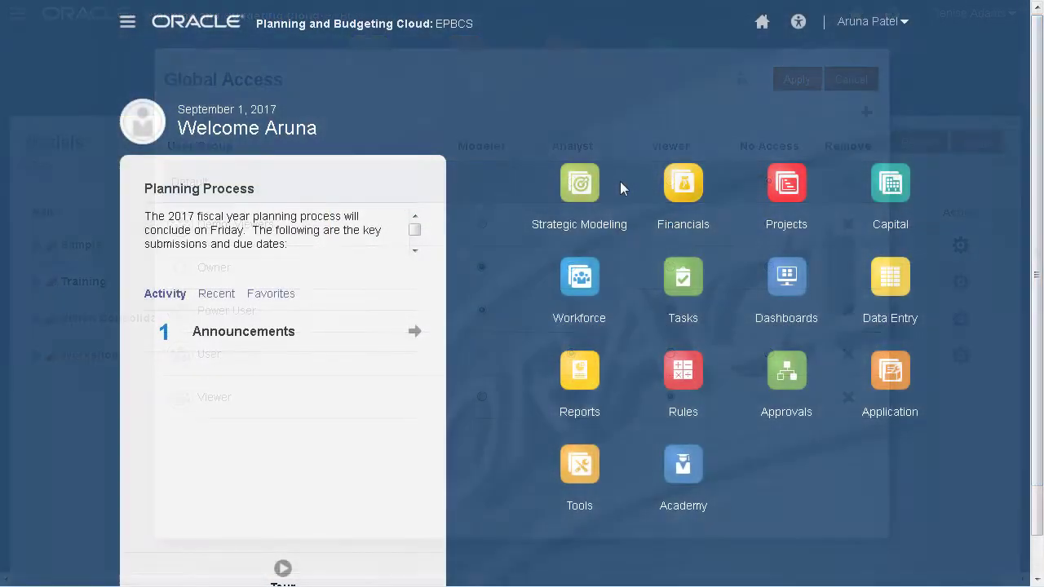
- Open Sales US under Vision Consolidated as a copy and try editing its 2020 Product Sales cell
left_click(589, 186)
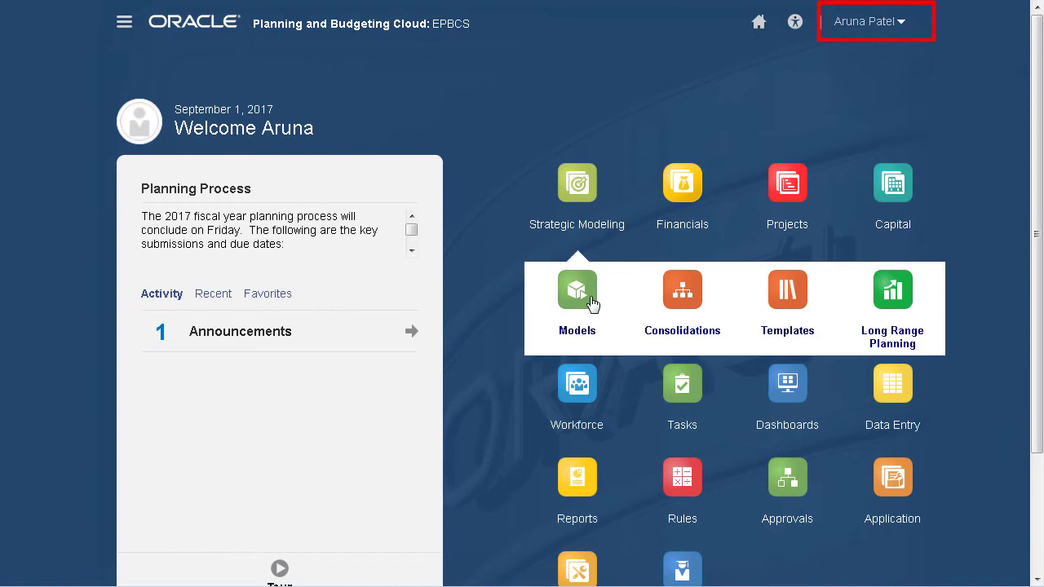
left_click(592, 303)
left_click(36, 318)
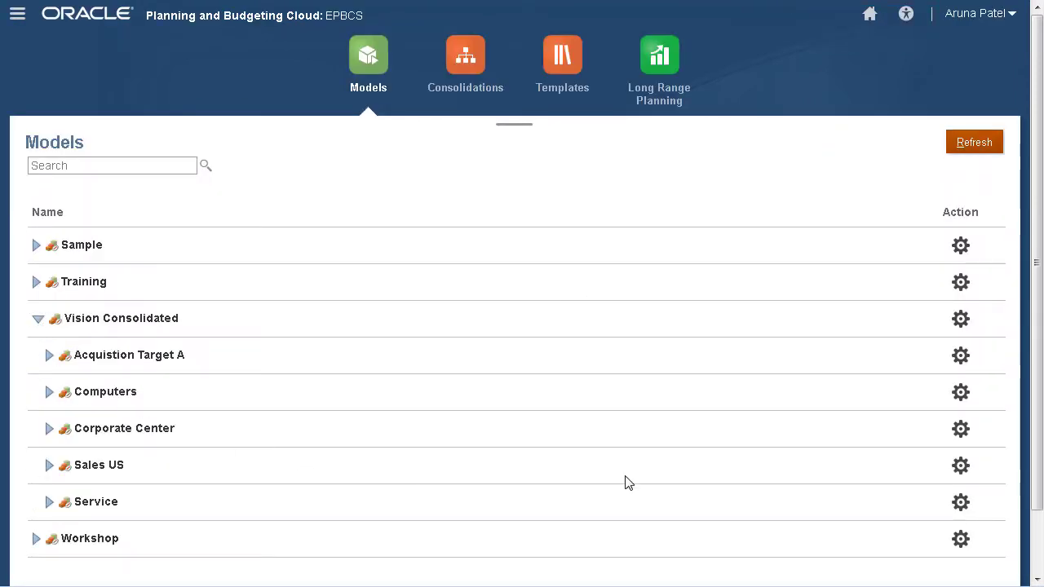
left_click(962, 471)
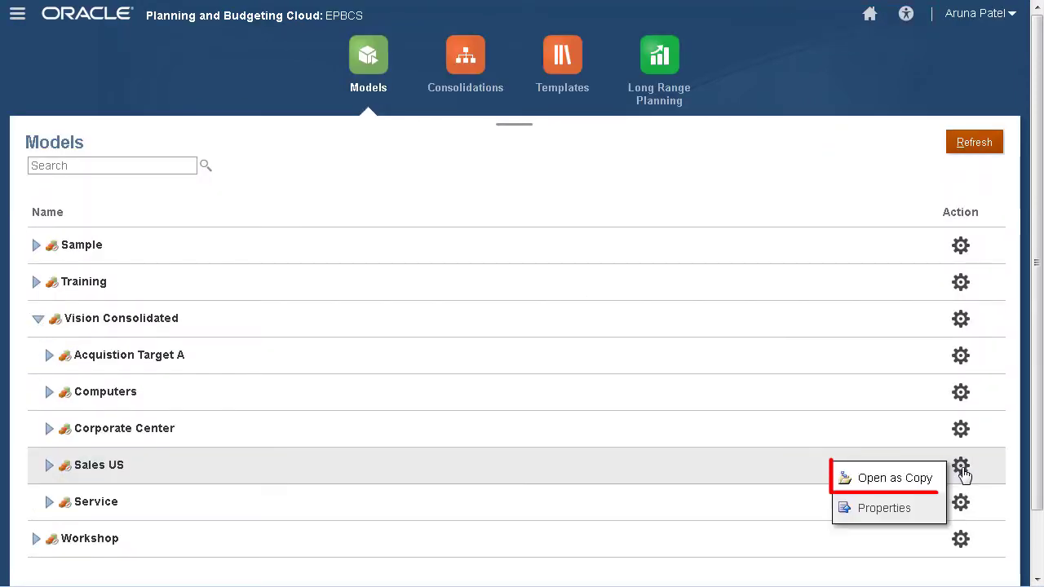
left_click(919, 486)
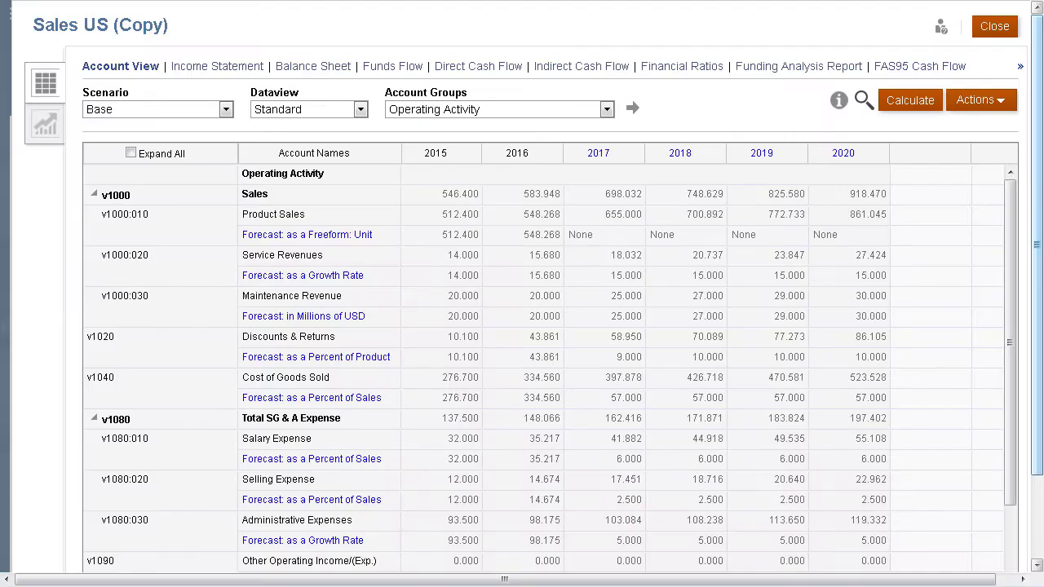
left_click(879, 222)
left_click(1010, 106)
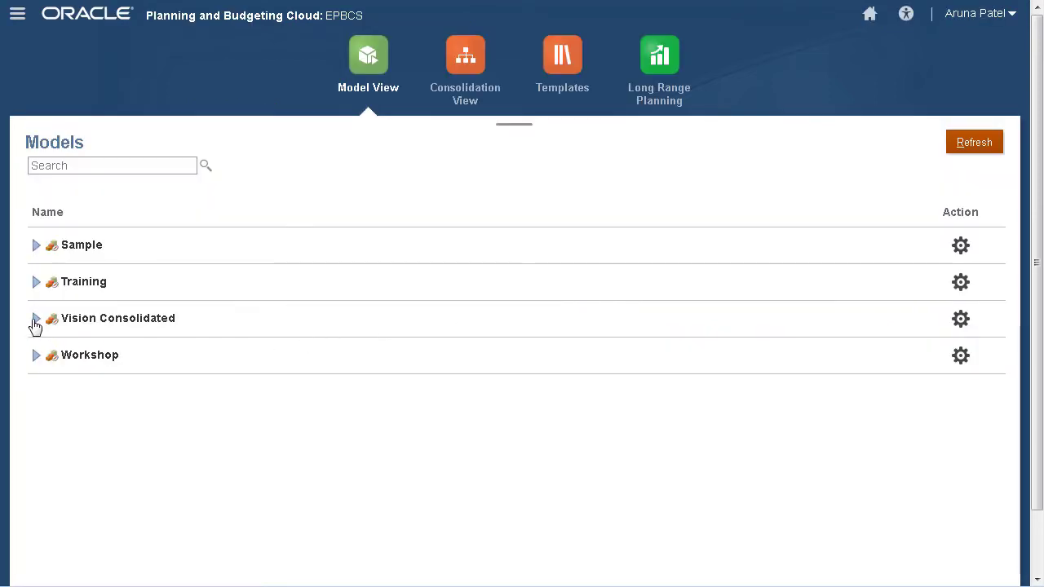
- Check out Sales US from Vision Consolidated and edit its 2020 Product Sales value
left_click(35, 319)
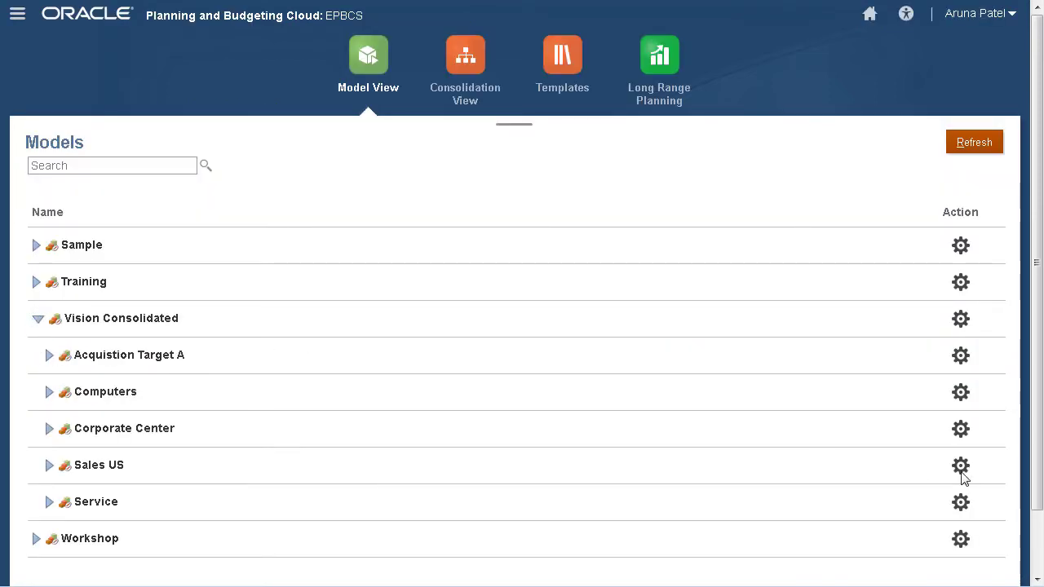
left_click(960, 468)
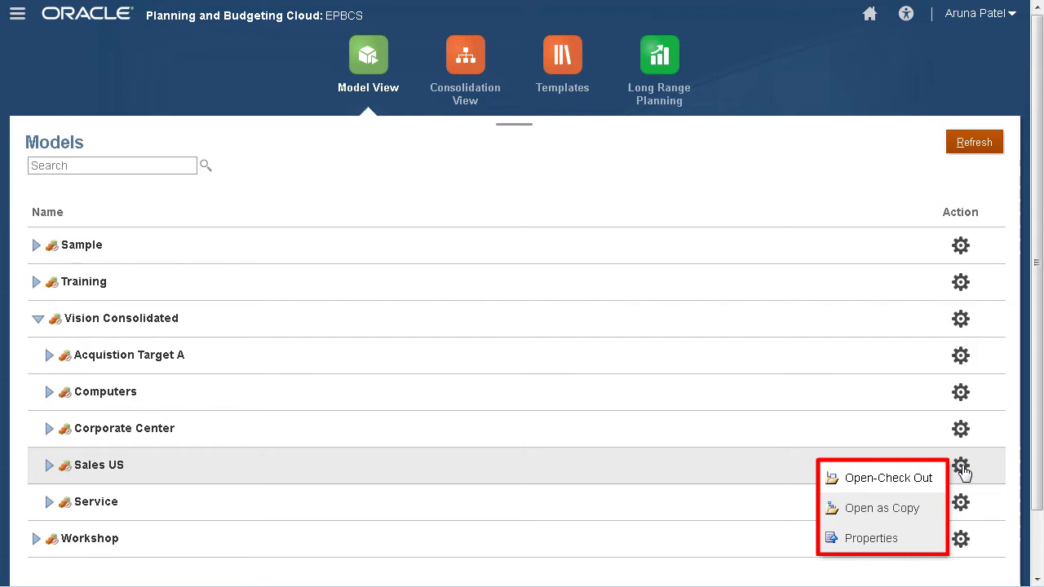
left_click(911, 485)
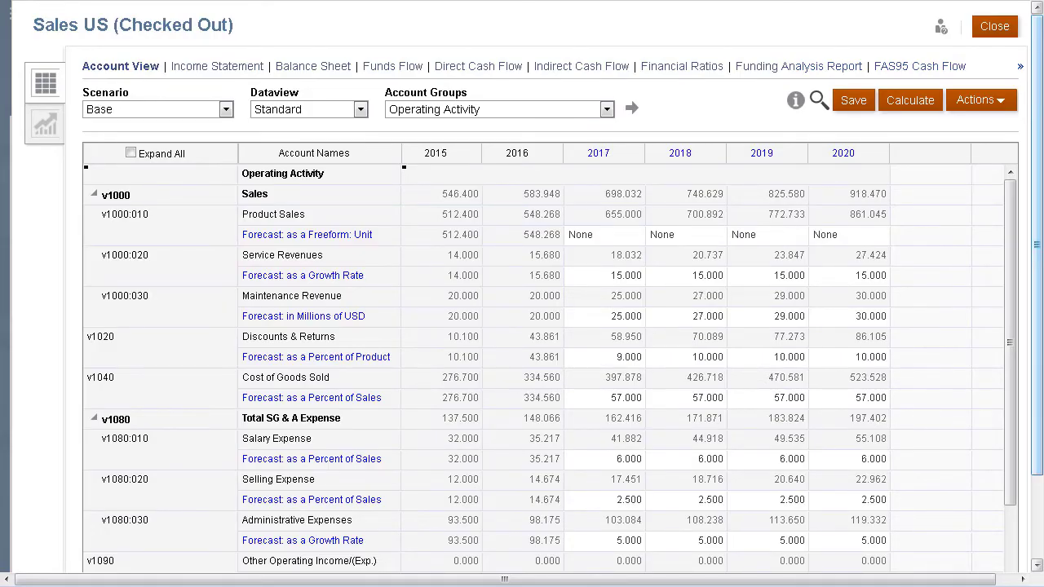
left_click(872, 224)
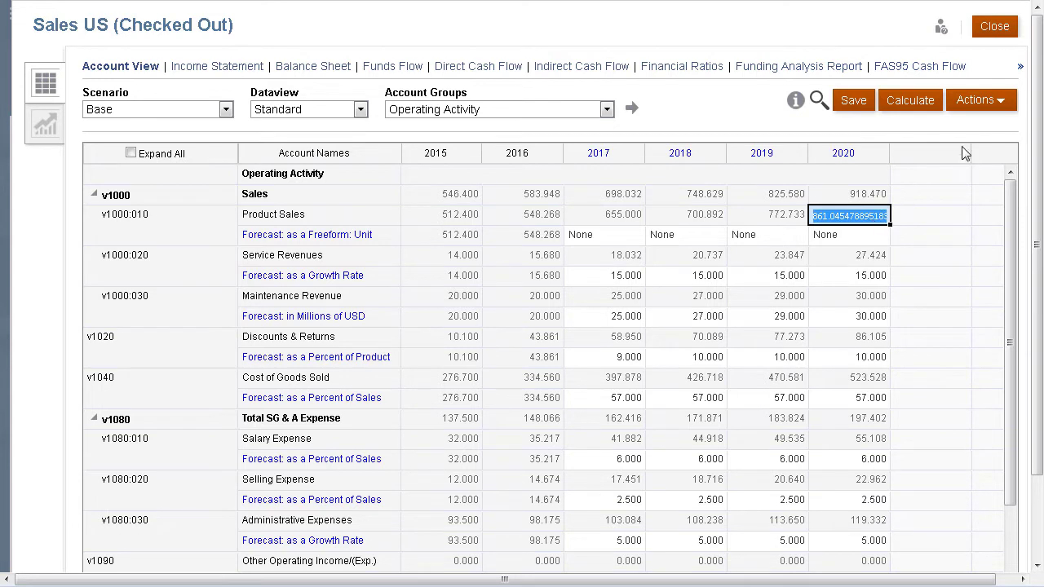
left_click(999, 105)
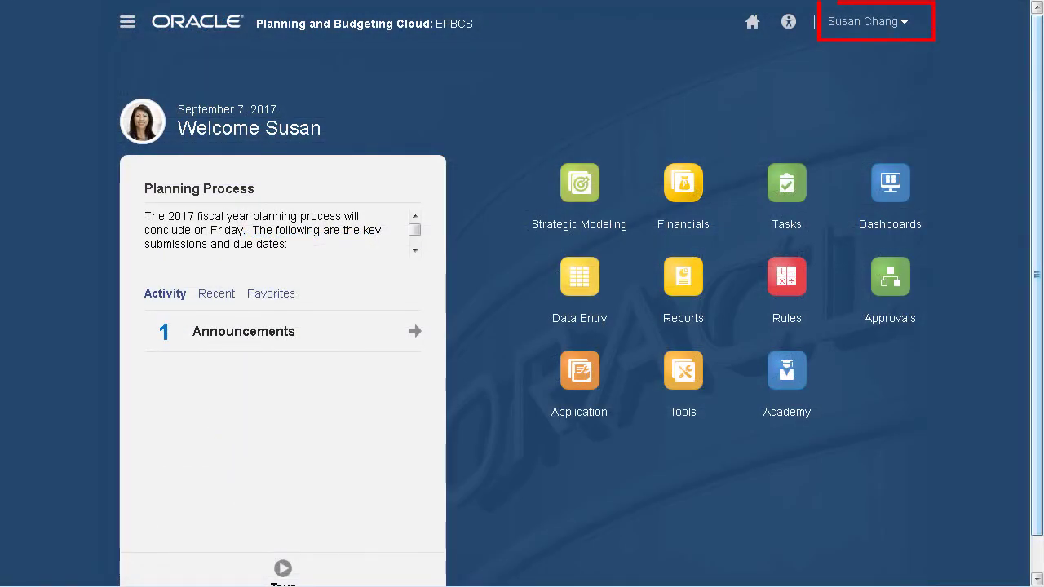
- Open the Strategic Modeling models list, find it empty, then reopen it after access changes
left_click(586, 183)
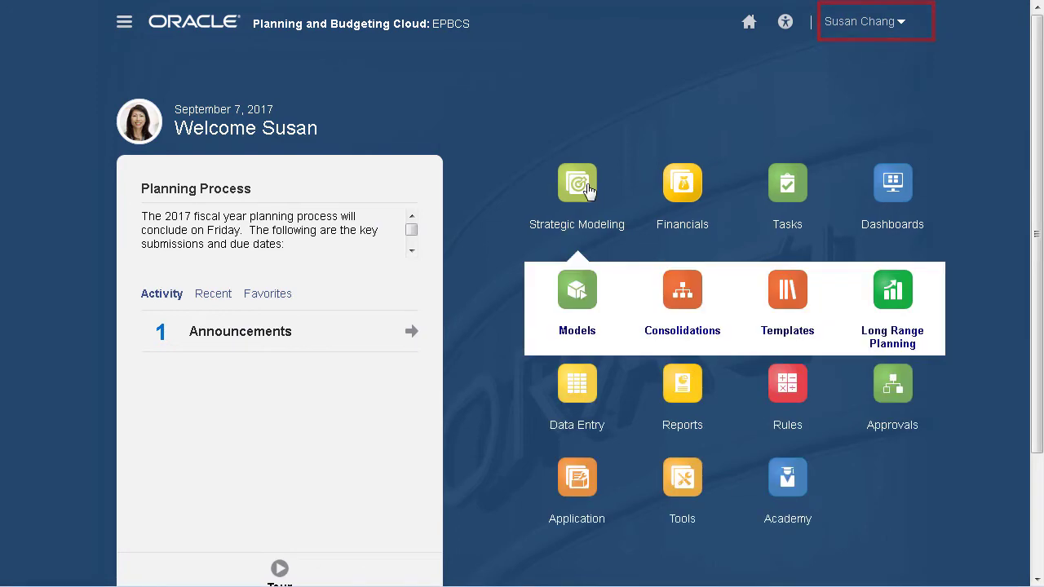
left_click(592, 302)
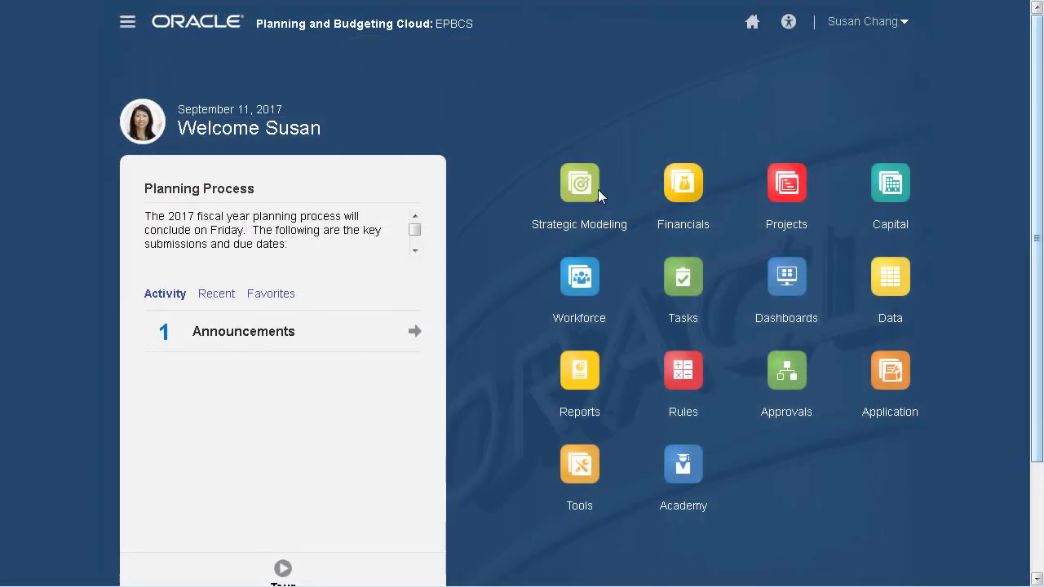
left_click(592, 193)
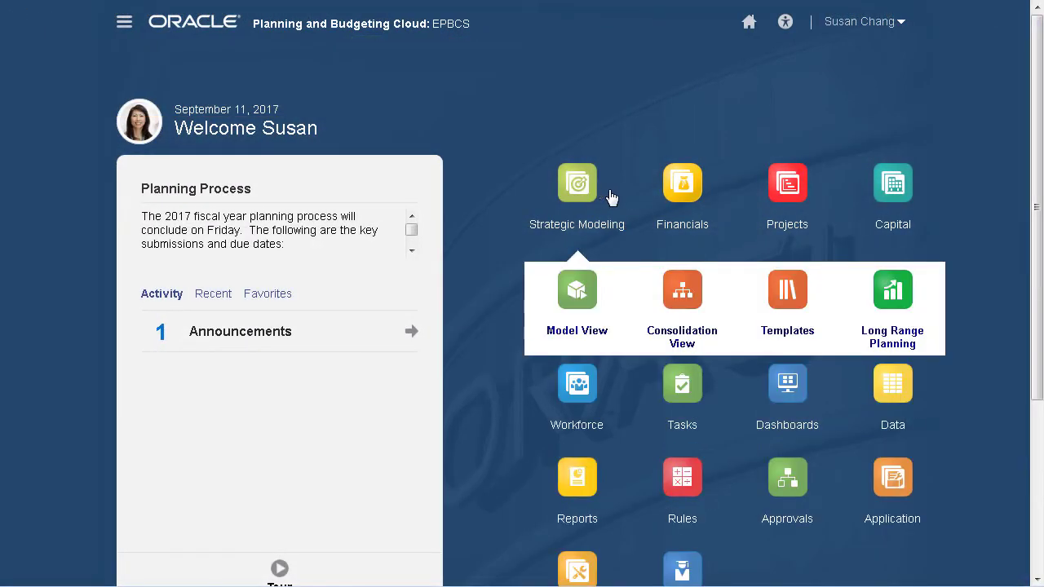
left_click(577, 292)
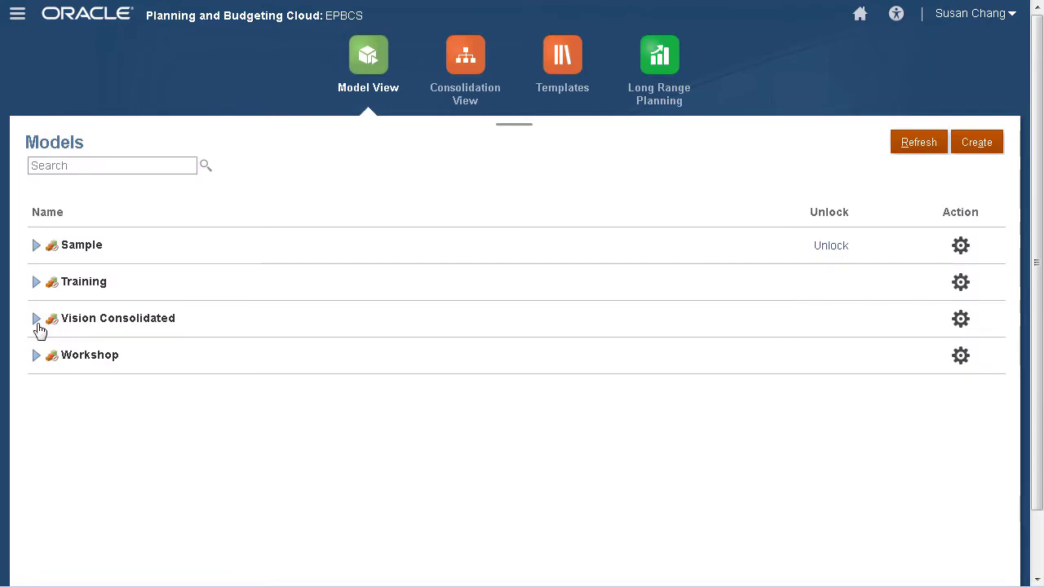
- Check out Sales US under Vision Consolidated and edit its 2020 Product Sales value
left_click(37, 320)
left_click(960, 466)
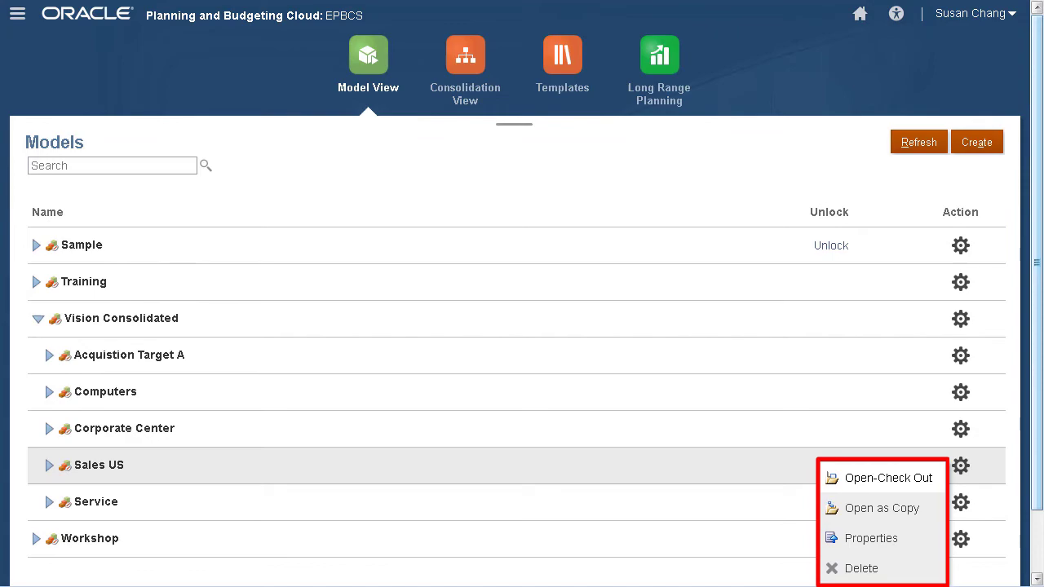
left_click(905, 481)
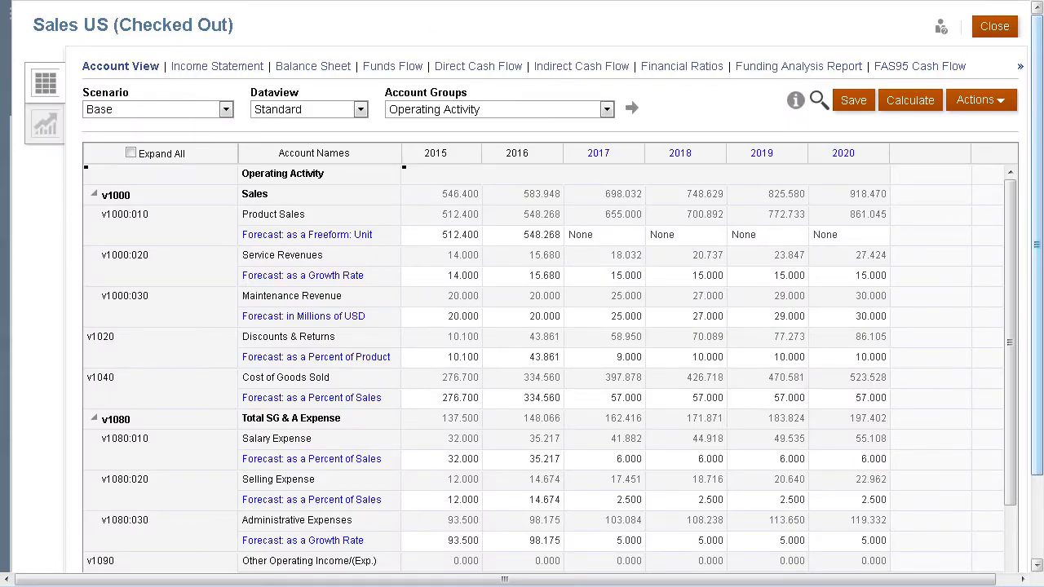
left_click(867, 216)
left_click(1001, 101)
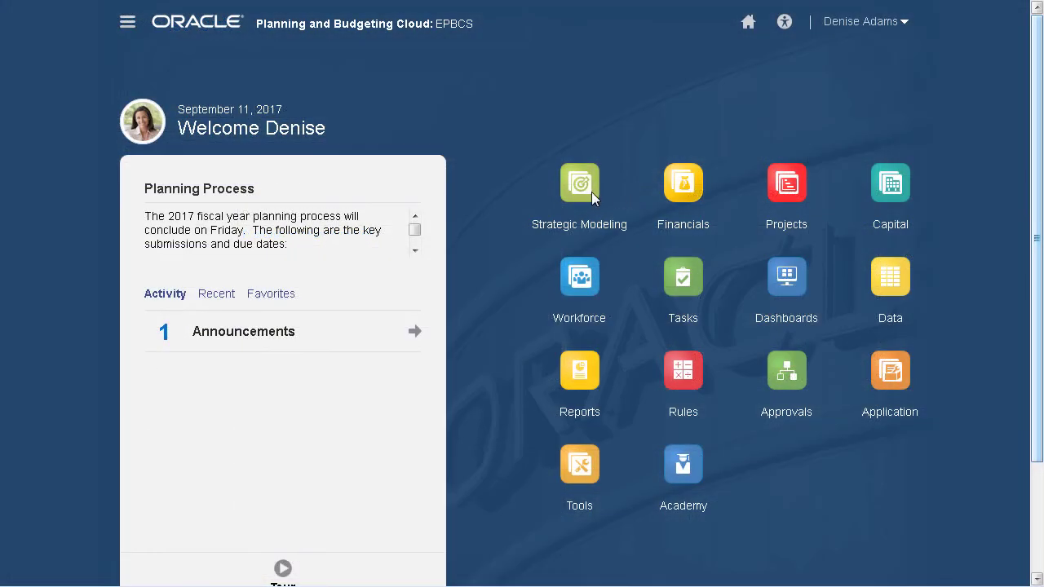
- Add the Sales Analyst group to Global Access with the Analyst role and apply
left_click(591, 191)
left_click(587, 295)
left_click(825, 149)
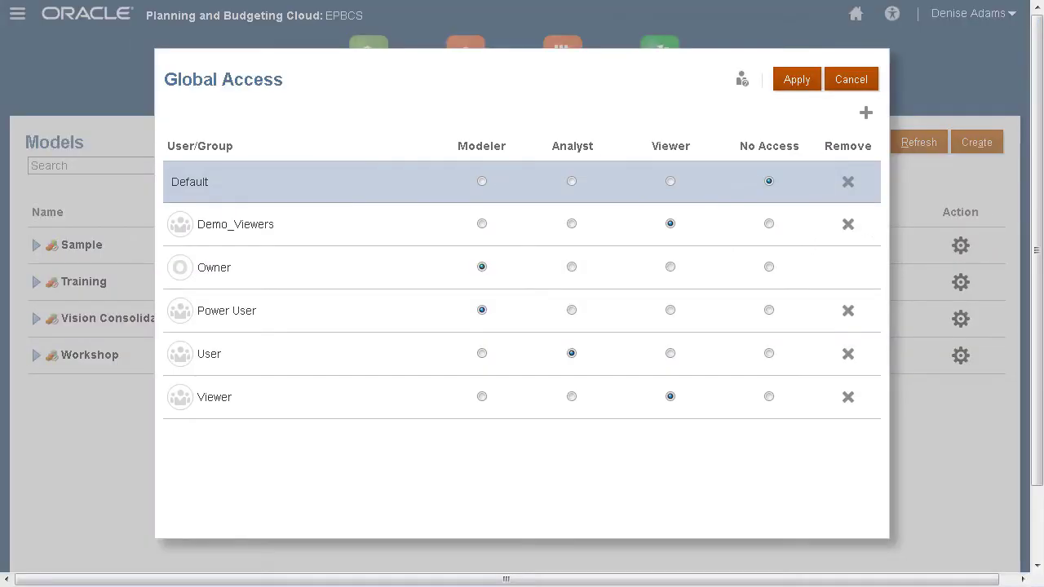
left_click(866, 115)
scroll(847, 263, "down", 10)
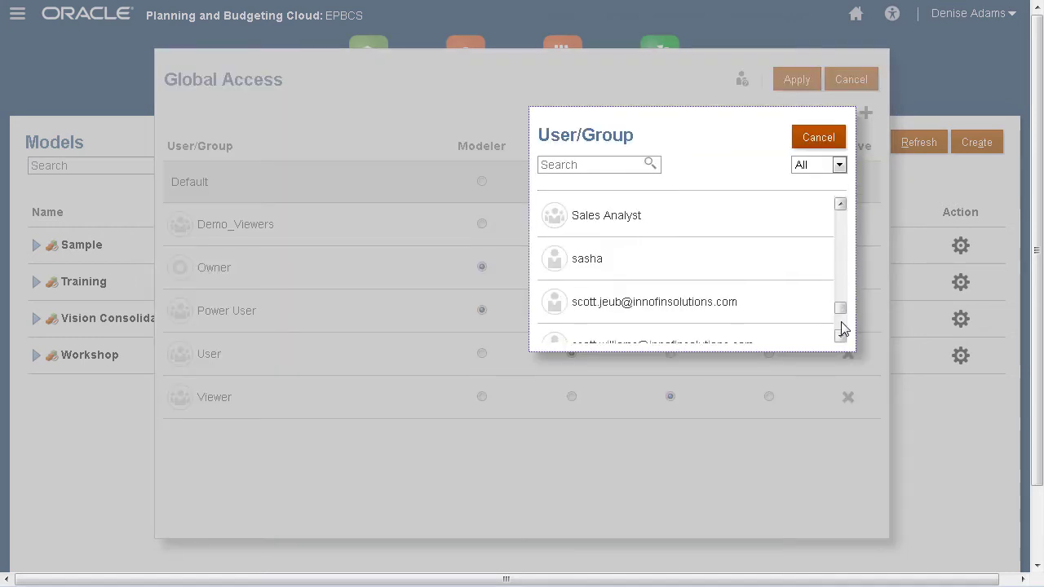
left_click(552, 213)
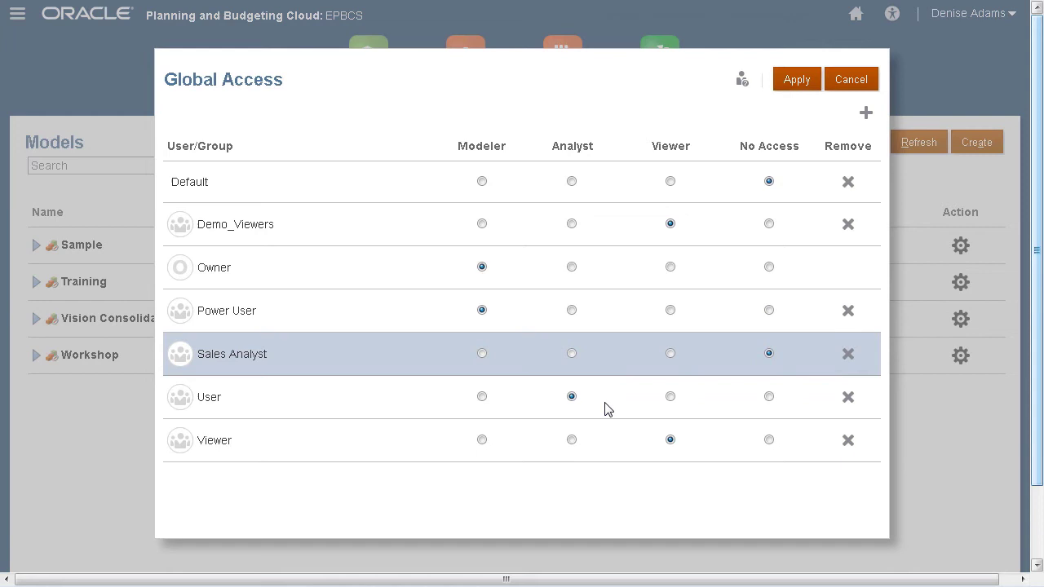
left_click(572, 353)
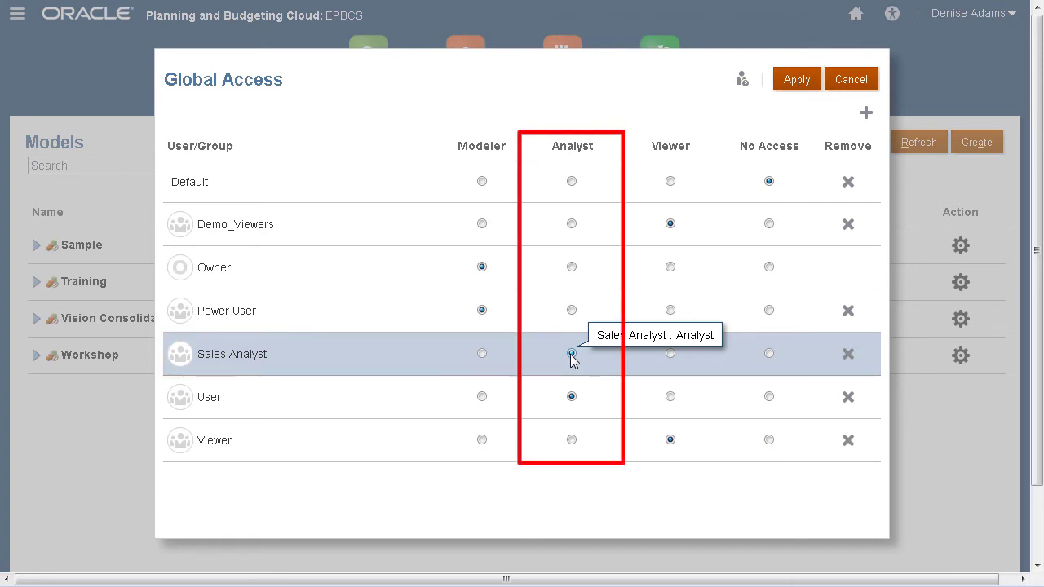
left_click(796, 80)
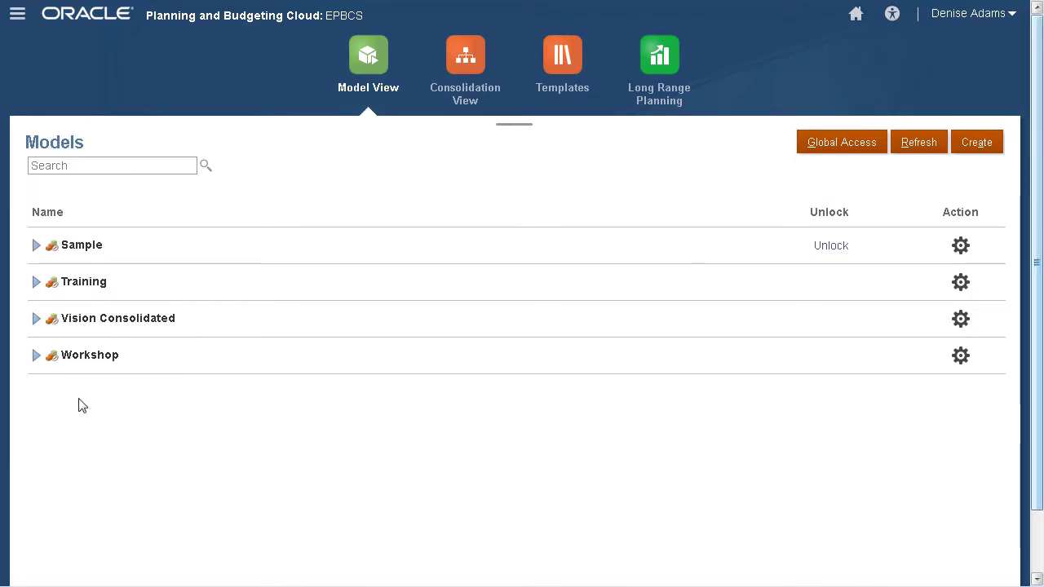
- In Sales US Properties > Permissions, set Sales Analyst to Modeler and apply
left_click(36, 318)
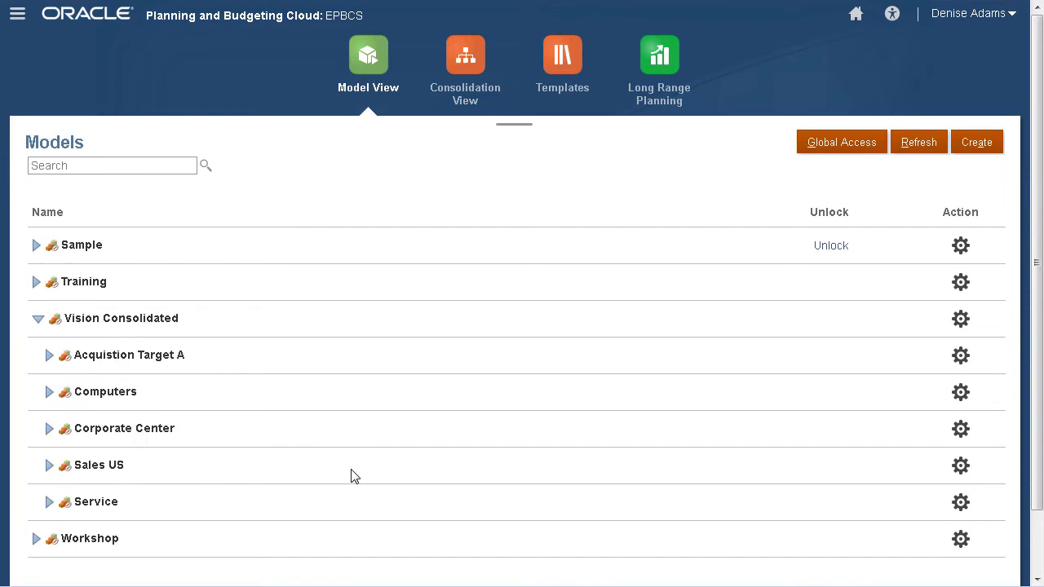
left_click(953, 468)
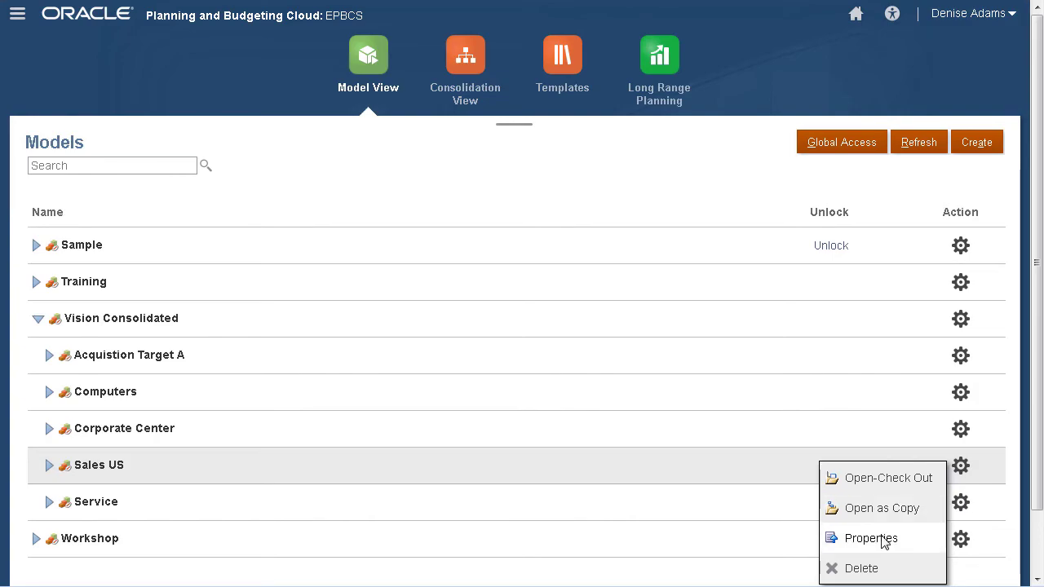
left_click(871, 538)
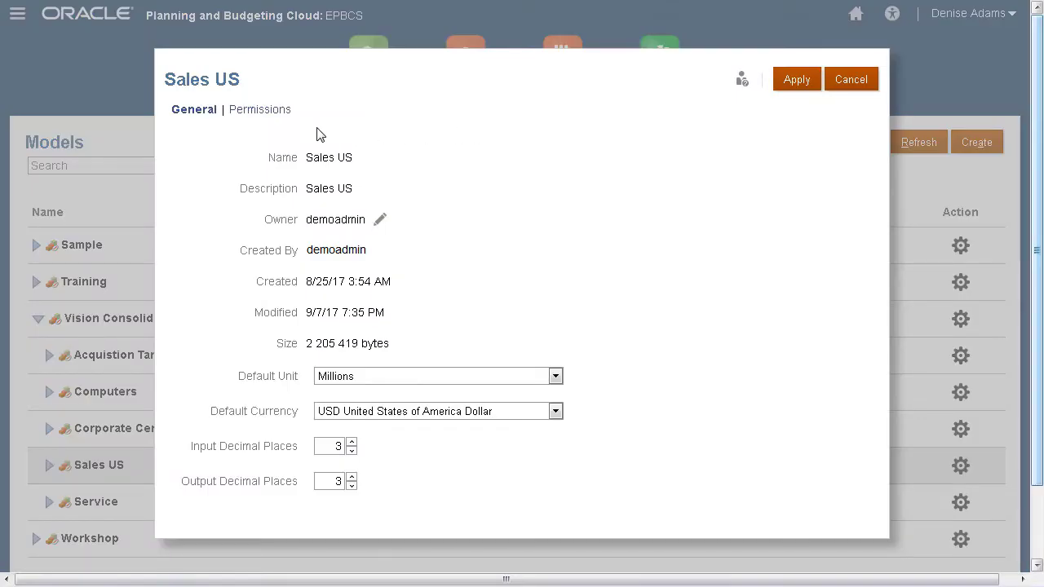
left_click(272, 116)
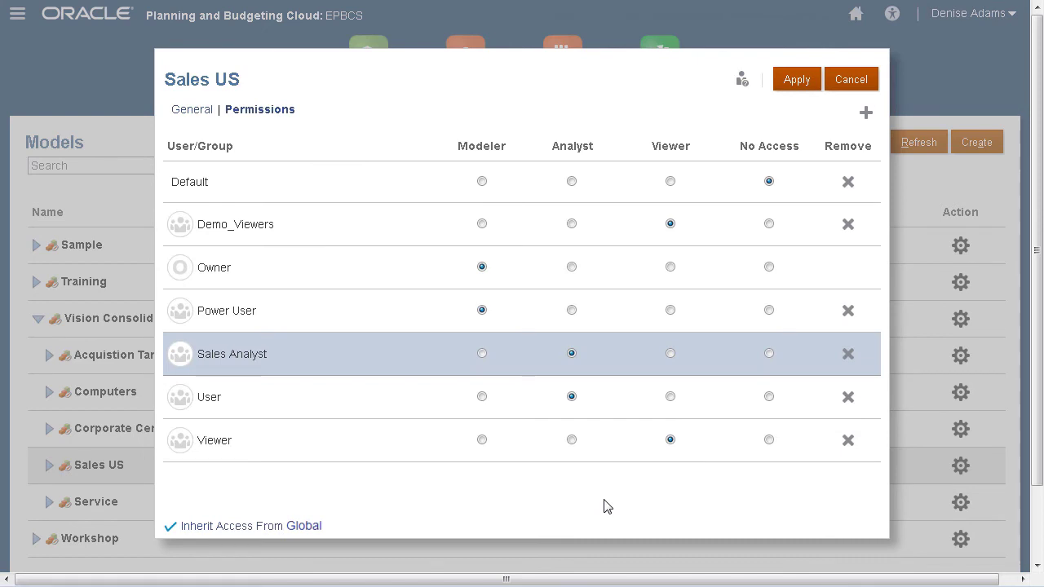
left_click(481, 354)
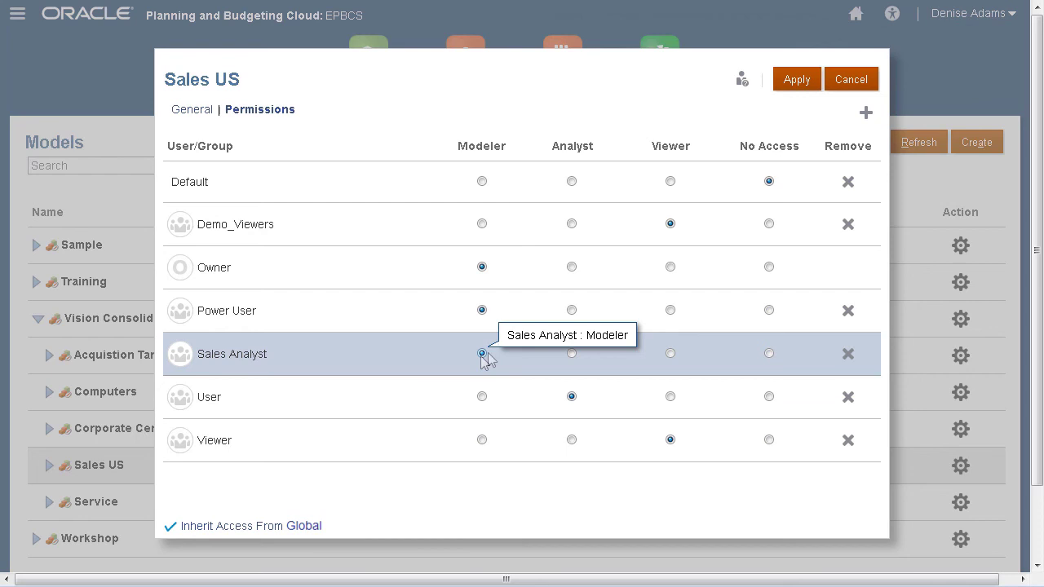
left_click(796, 80)
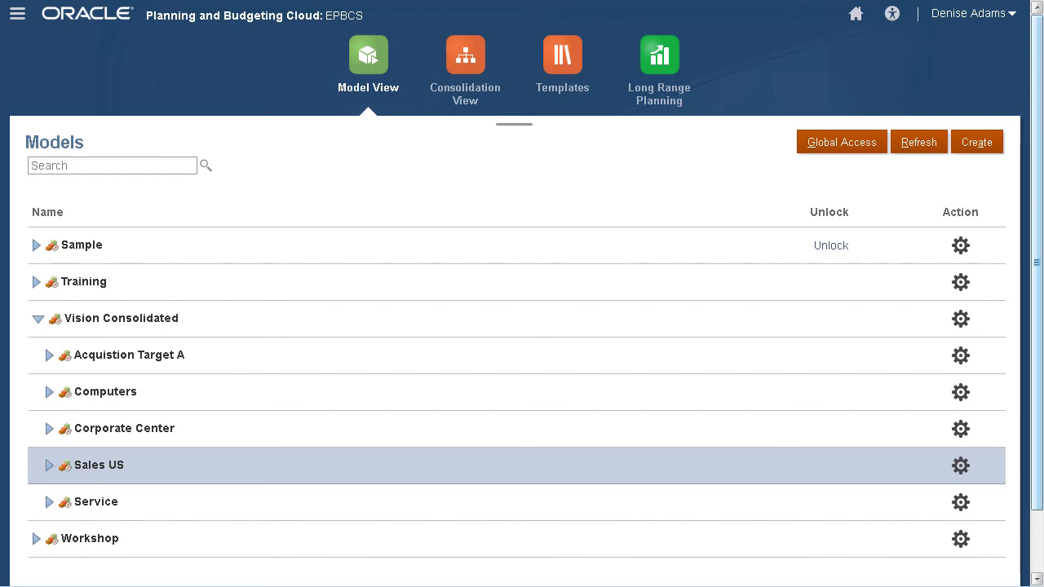
- In Sales US Properties, pick a different user as Owner and apply the change
left_click(962, 475)
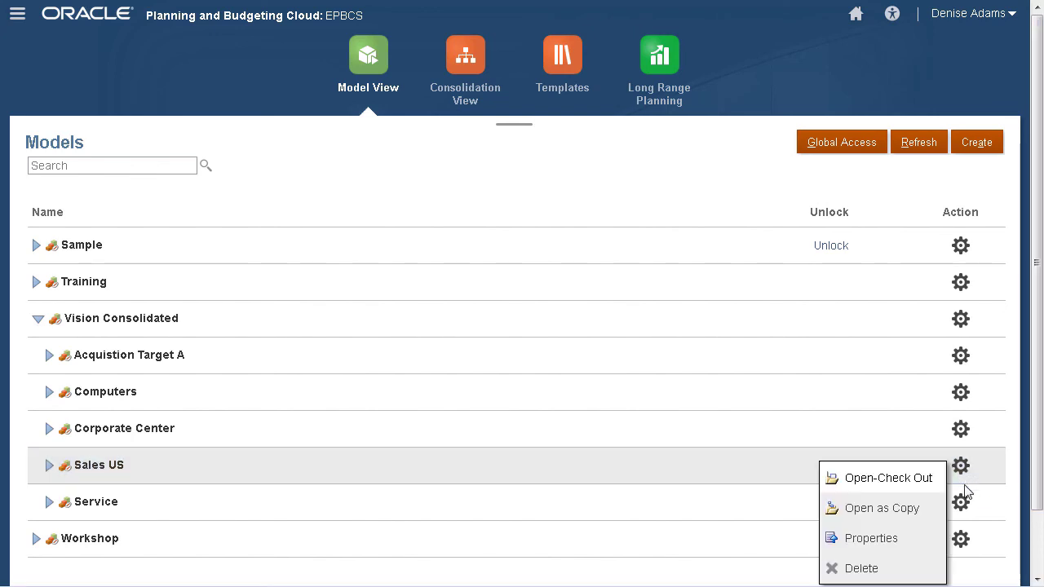
left_click(871, 538)
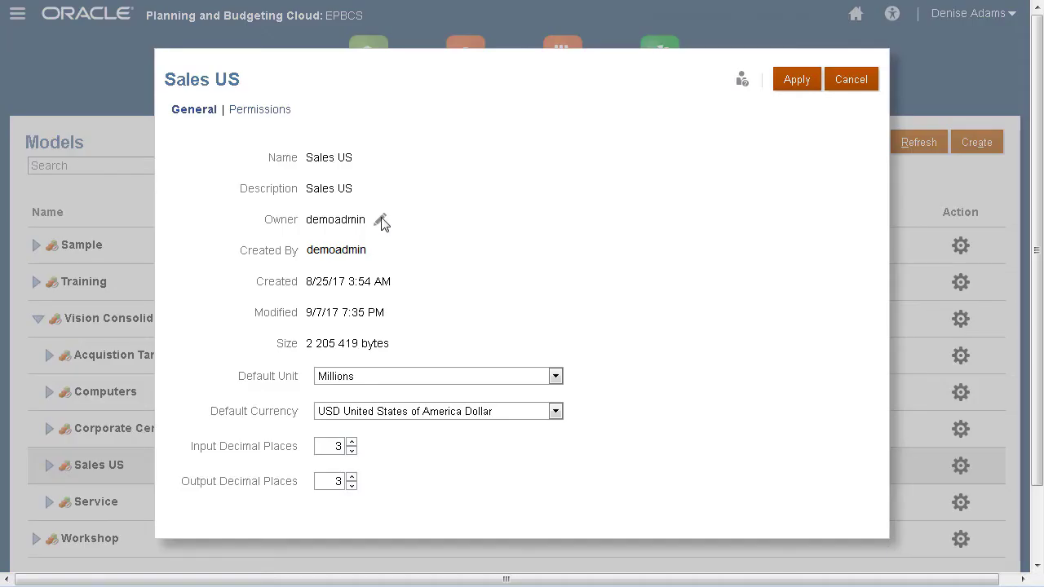
left_click(381, 221)
scroll(669, 373, "down", 1)
scroll(668, 373, "down", 1)
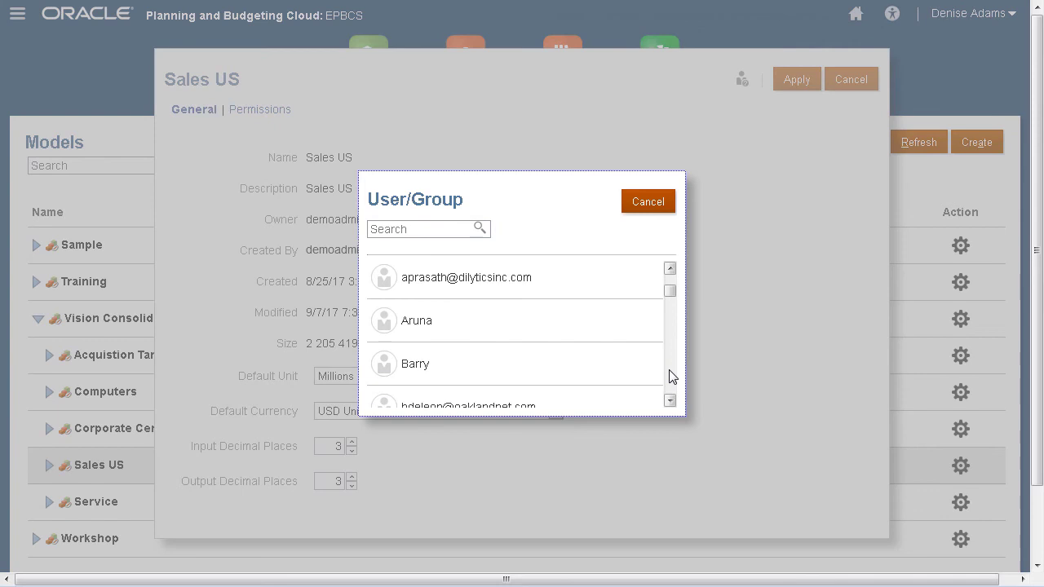
scroll(669, 380, "down", 10)
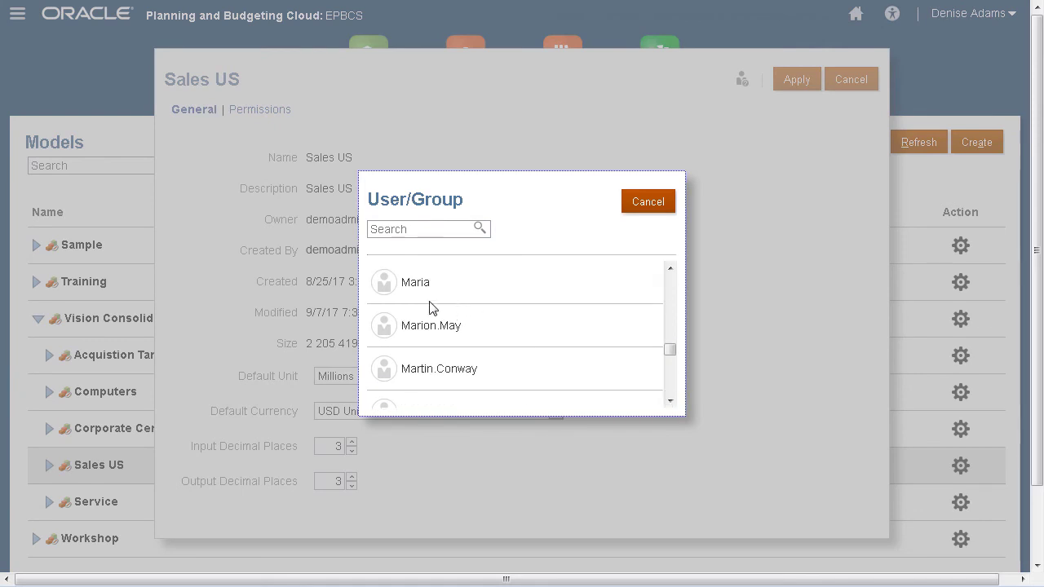
mouse_move(432, 282)
left_click(383, 280)
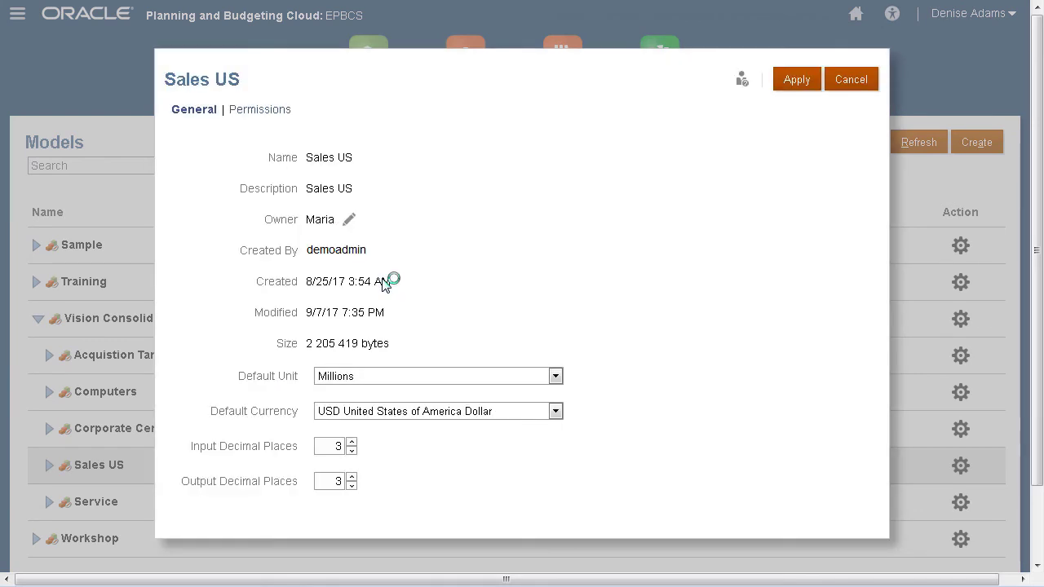
left_click(808, 85)
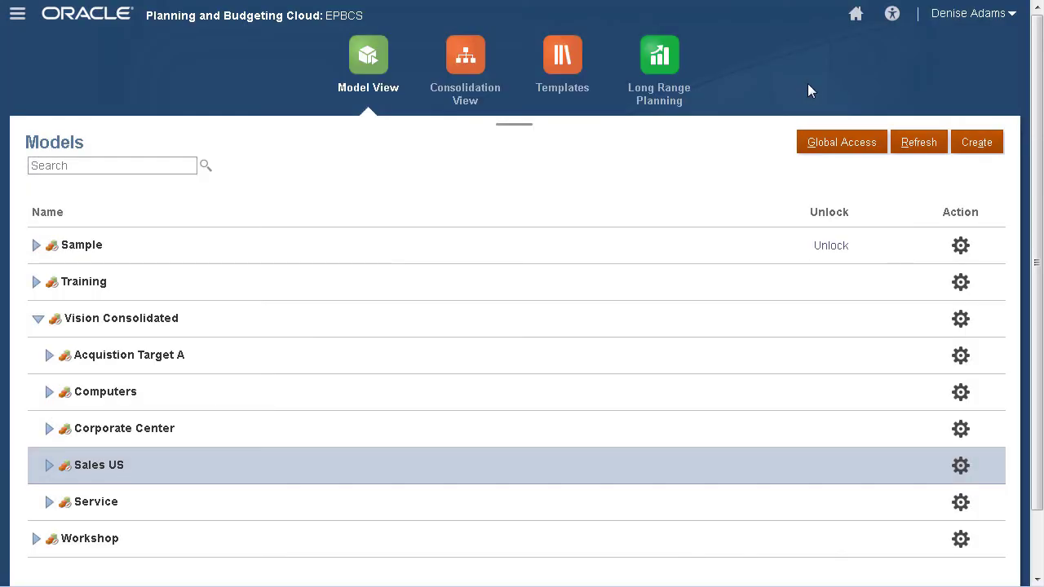